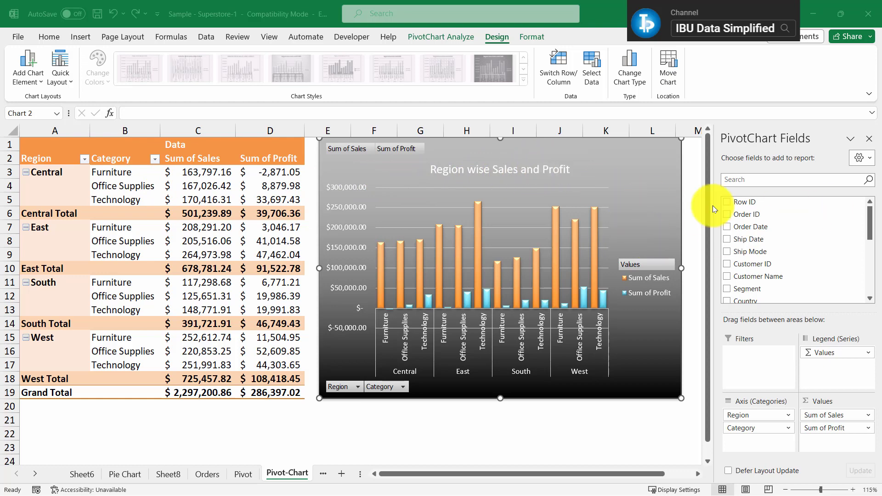
pyautogui.moveTo(331, 145); pyautogui.dragTo(673, 390)
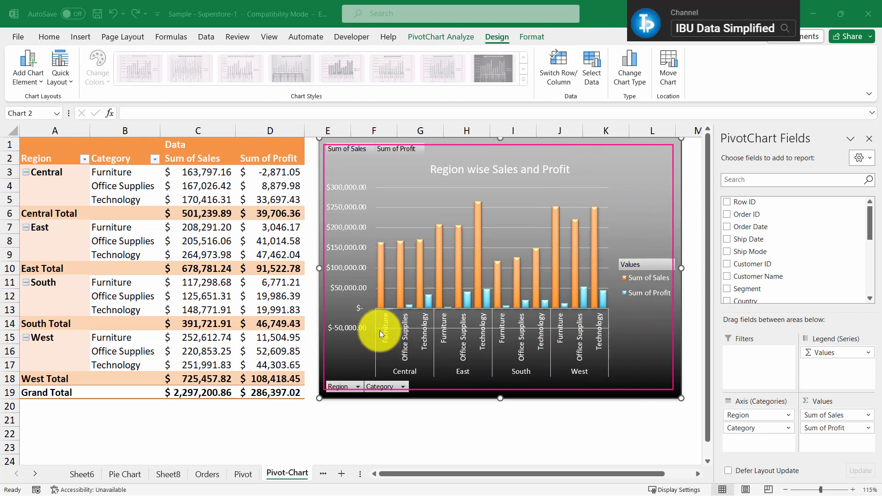
pyautogui.moveTo(623, 255); pyautogui.dragTo(674, 308)
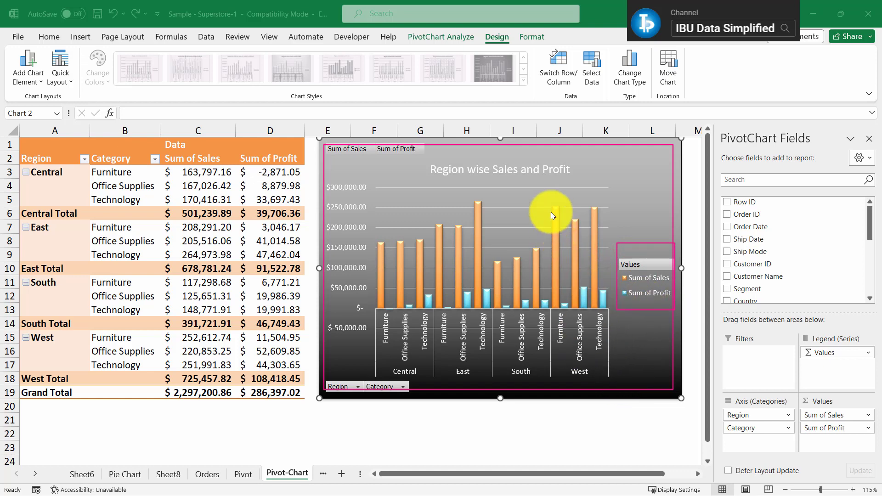
pyautogui.moveTo(548, 197)
pyautogui.mouseDown()
pyautogui.moveTo(578, 317)
pyautogui.moveTo(602, 317)
pyautogui.mouseUp()
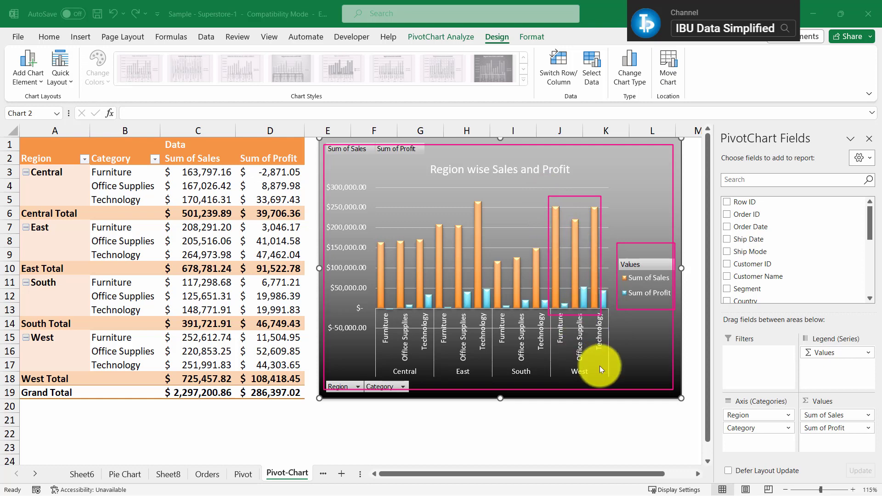
pyautogui.moveTo(628, 371); pyautogui.dragTo(369, 312)
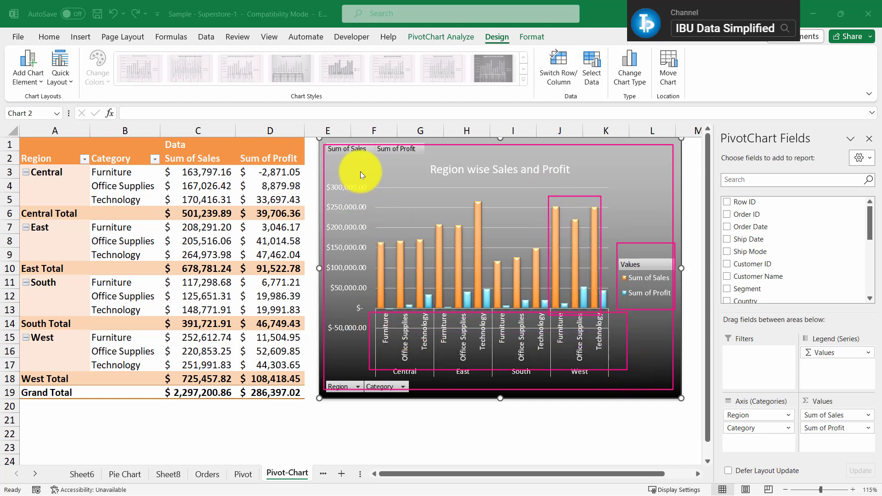
pyautogui.moveTo(349, 264)
pyautogui.mouseDown()
pyautogui.moveTo(333, 328)
pyautogui.moveTo(319, 341)
pyautogui.mouseUp()
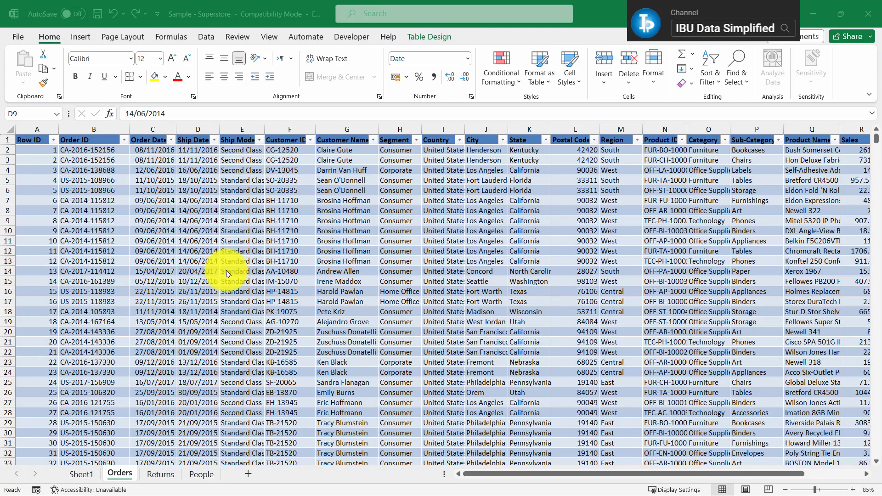
# Look over the order records on the Orders sheet and the region and category pivot table on Sheet1
pyautogui.click(157, 191)
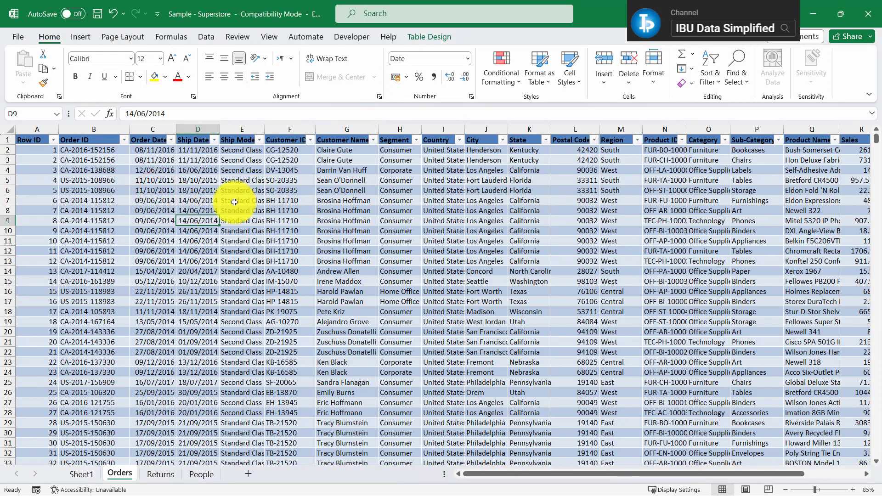
pyautogui.click(149, 190)
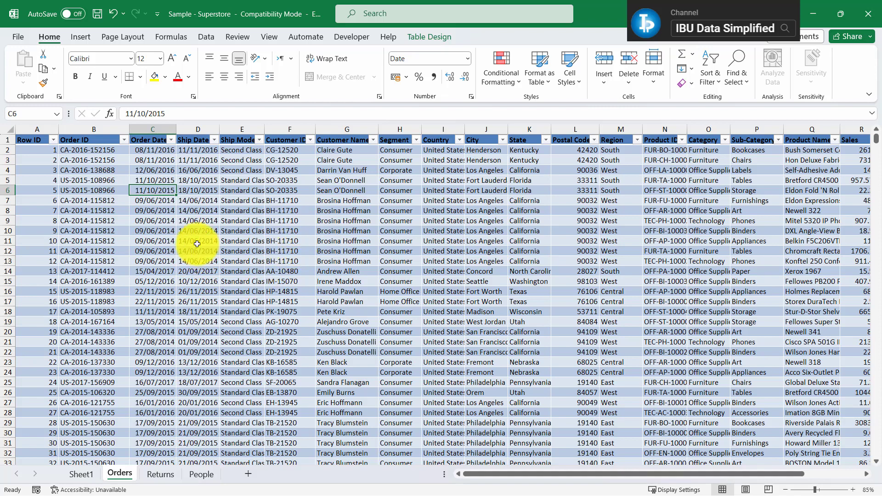
pyautogui.click(81, 473)
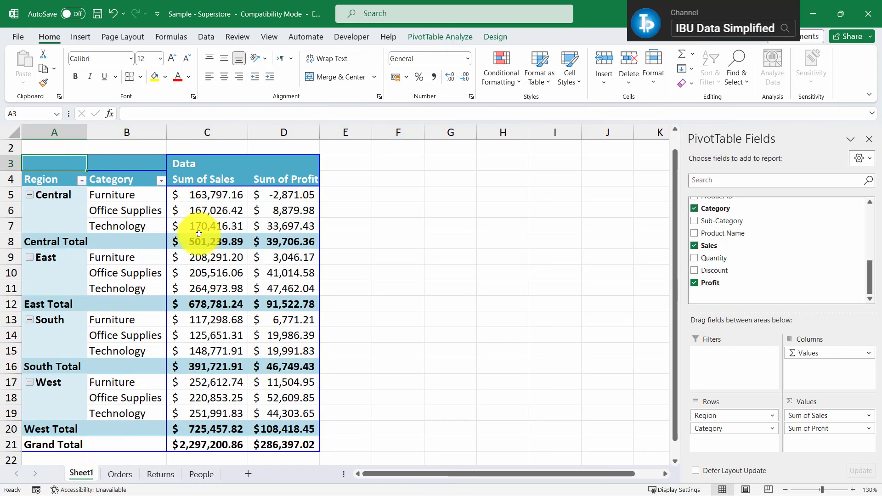
# Create a PivotTable on a new worksheet from Table1 on the Orders sheet
pyautogui.click(120, 474)
pyautogui.click(79, 209)
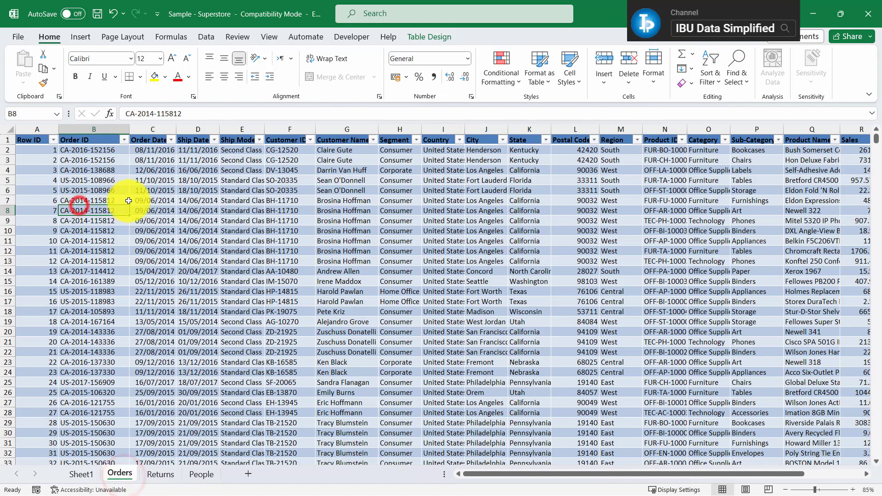
pyautogui.click(85, 39)
pyautogui.click(26, 79)
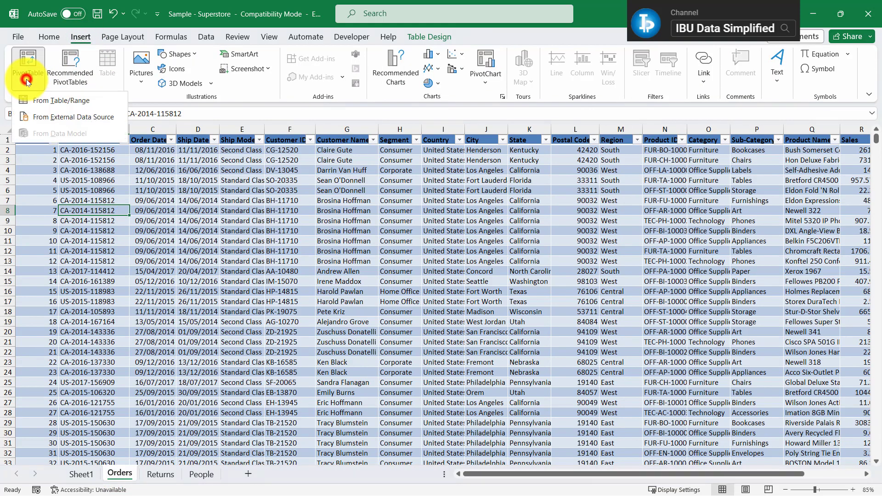
pyautogui.click(45, 100)
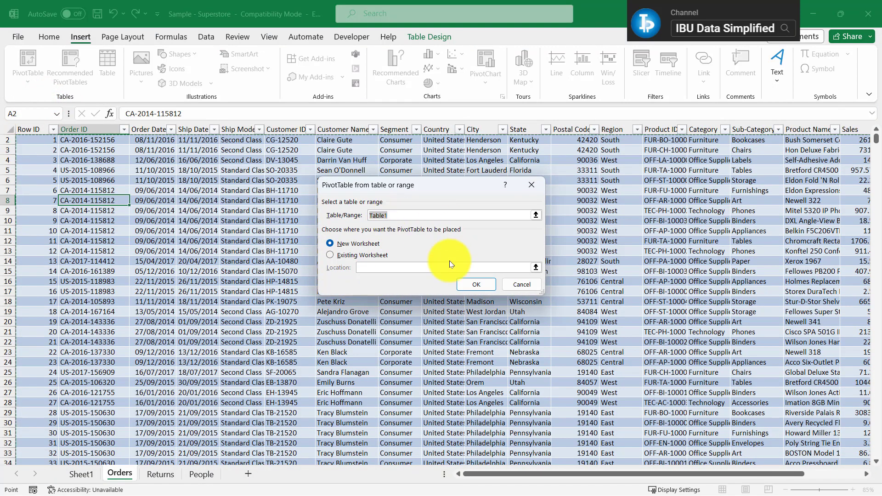
pyautogui.click(477, 284)
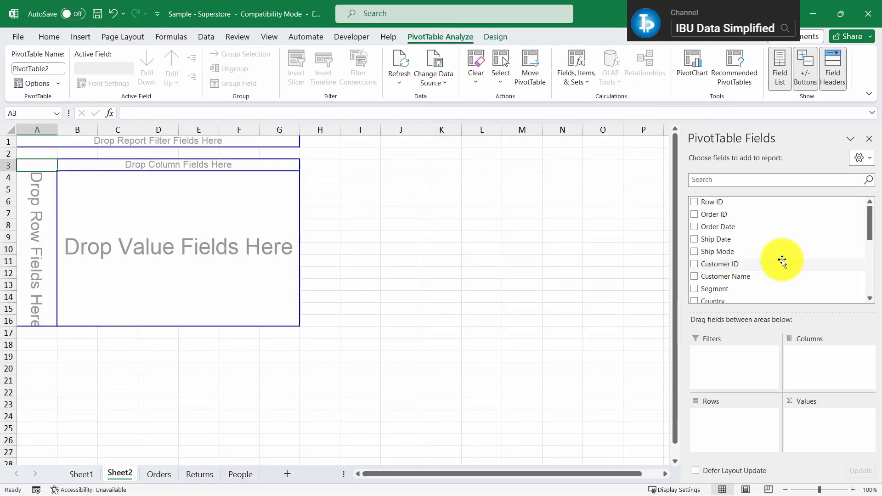
# Add the Sales and Profit fields to the new pivot table's values as sums
pyautogui.moveTo(868, 223); pyautogui.dragTo(857, 300)
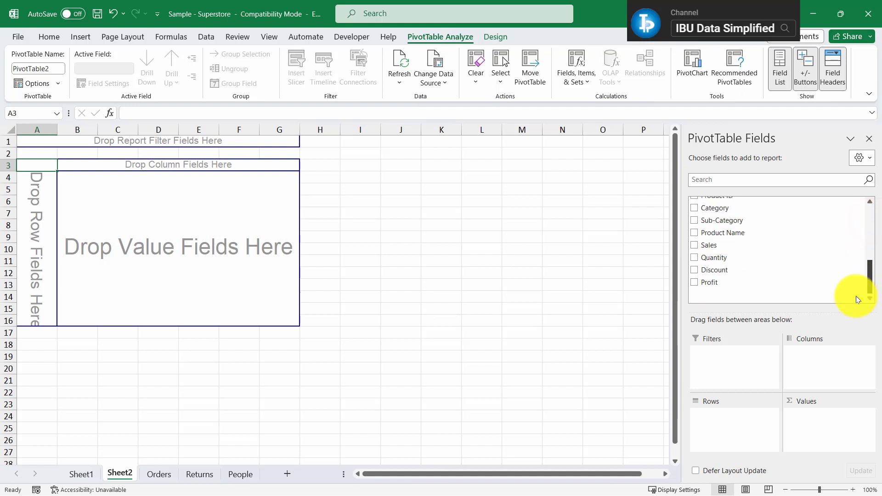
pyautogui.moveTo(699, 246); pyautogui.dragTo(822, 418)
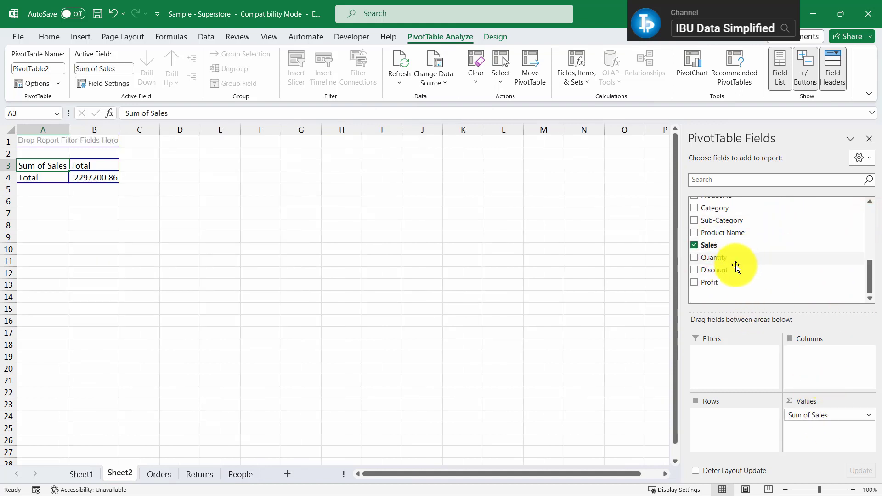
pyautogui.moveTo(702, 282); pyautogui.dragTo(806, 411)
# Add Region and then Sub-Category as row fields of the pivot table on Sheet2
pyautogui.scroll(1, 753, 244)
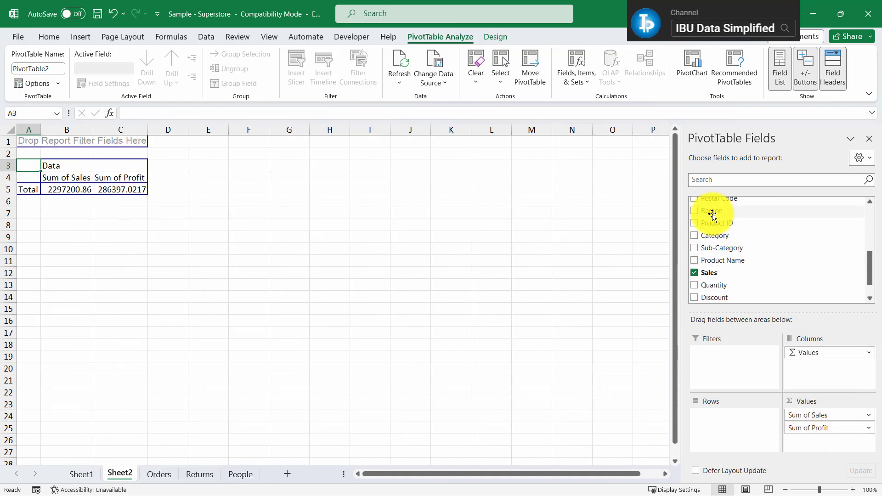
pyautogui.moveTo(711, 214); pyautogui.dragTo(720, 419)
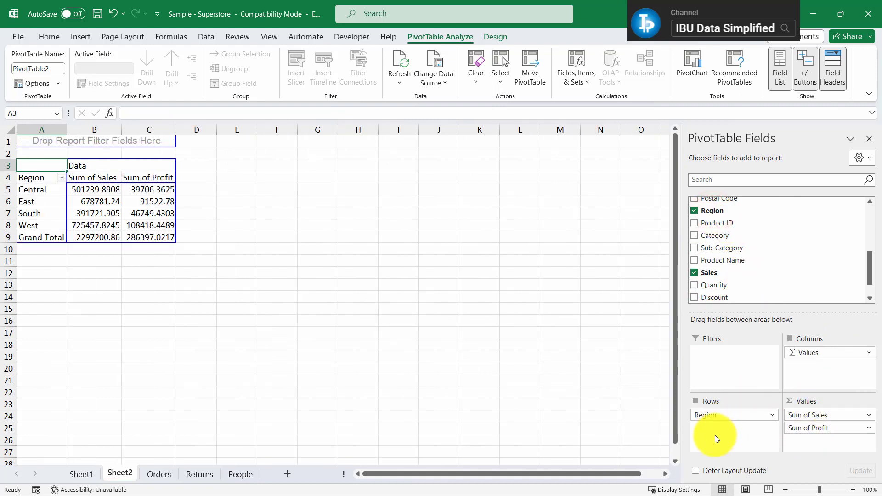
pyautogui.moveTo(721, 248); pyautogui.dragTo(732, 426)
pyautogui.scroll(-2, 163, 248)
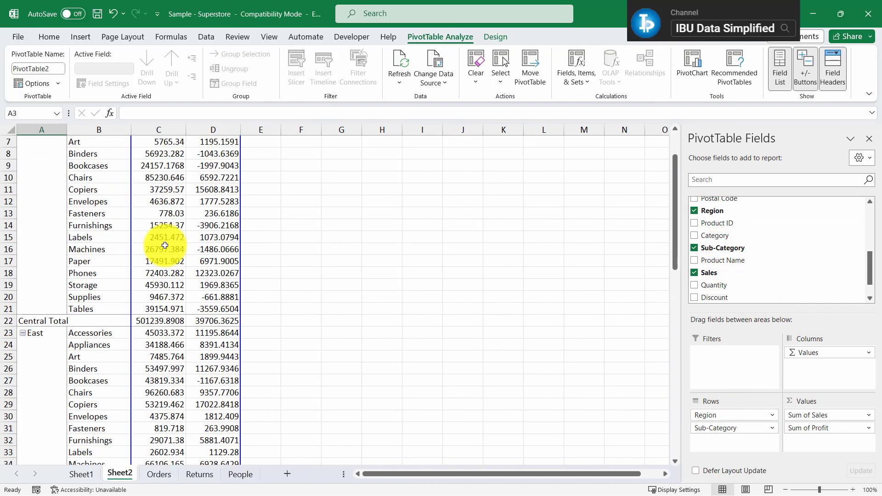
pyautogui.scroll(2, 158, 255)
# Apply a teal style from the Medium group to the pivot table on Sheet2
pyautogui.click(46, 209)
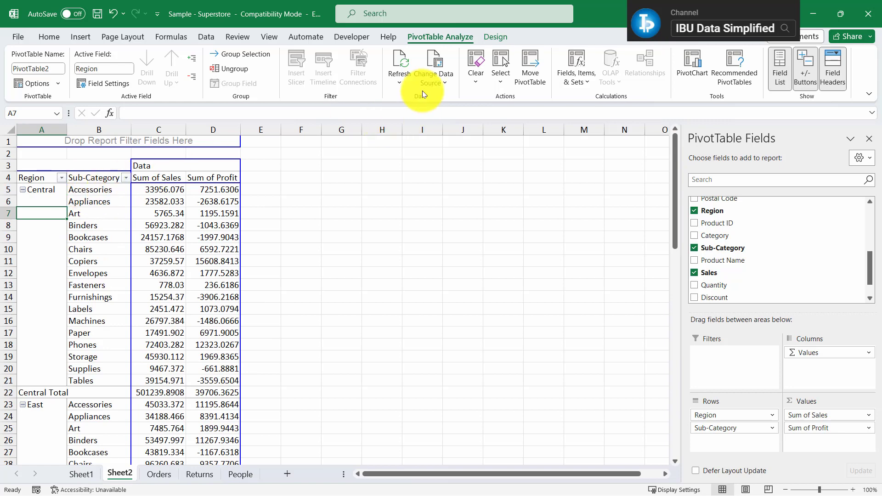
pyautogui.click(175, 213)
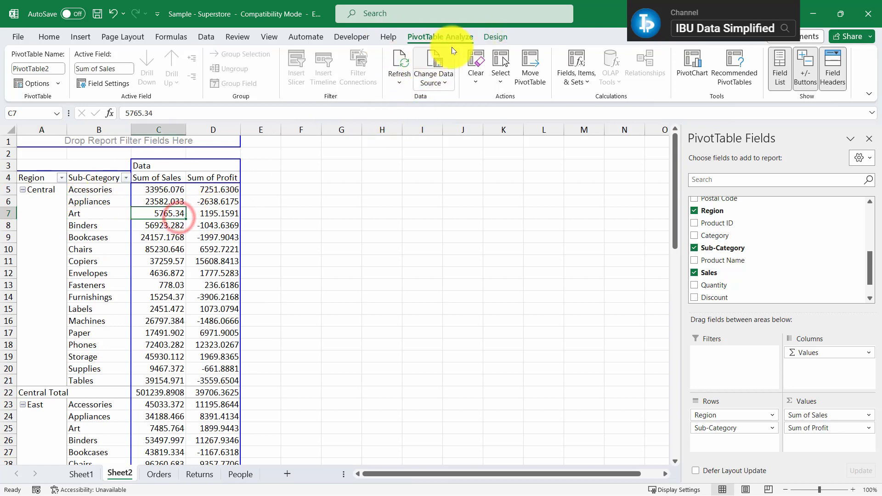
pyautogui.click(494, 36)
pyautogui.click(571, 85)
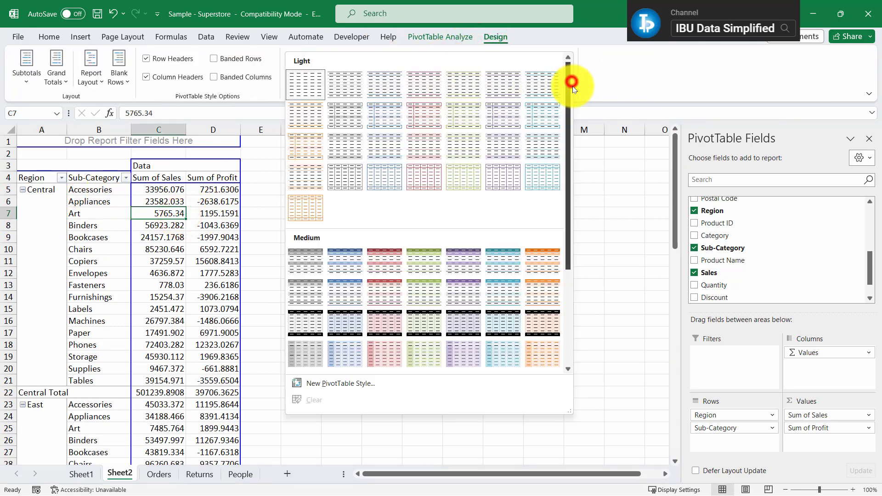
pyautogui.click(498, 258)
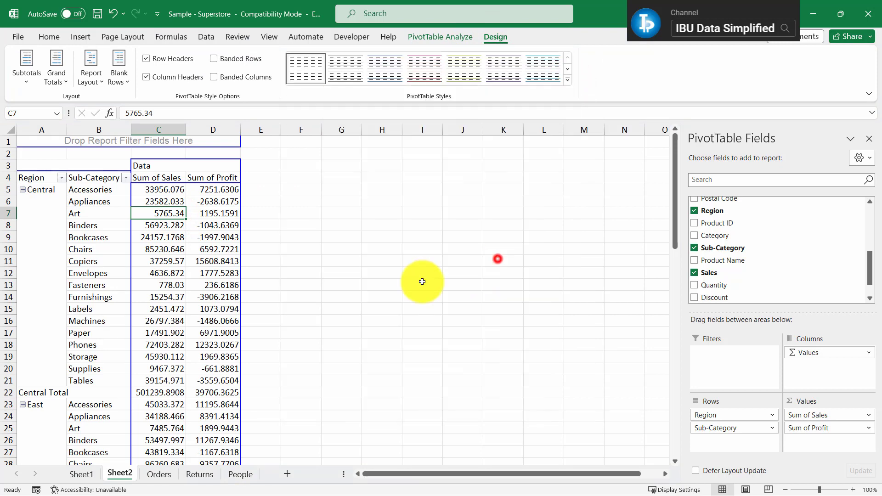
pyautogui.click(81, 235)
pyautogui.scroll(-4, 99, 254)
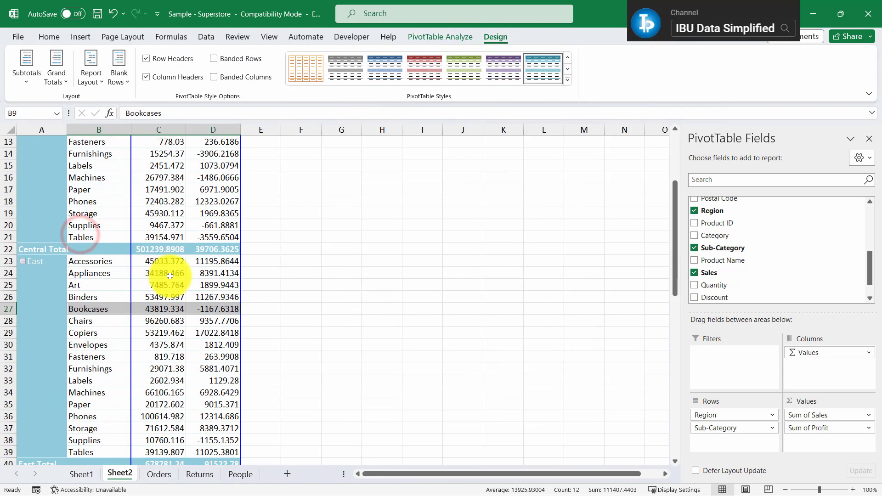
pyautogui.scroll(4, 172, 294)
pyautogui.click(157, 309)
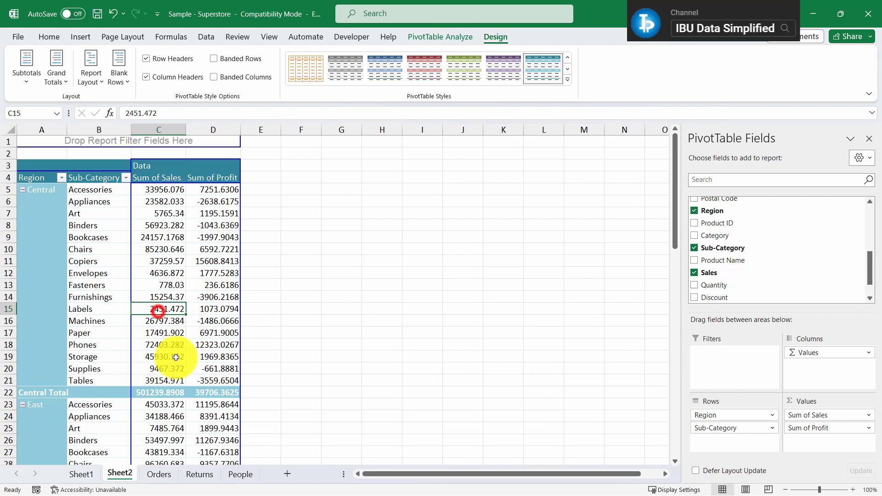
# Insert a 2-D clustered column pivot chart from the region and category pivot table on Sheet1
pyautogui.click(82, 475)
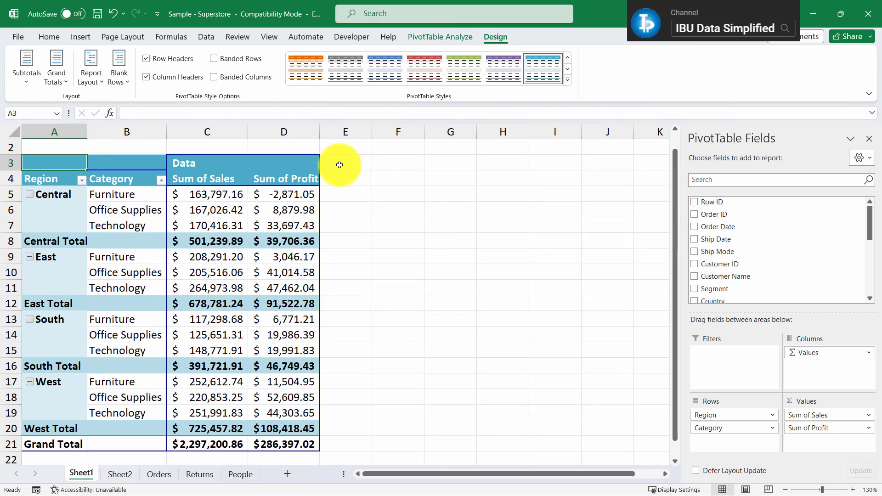
pyautogui.click(404, 221)
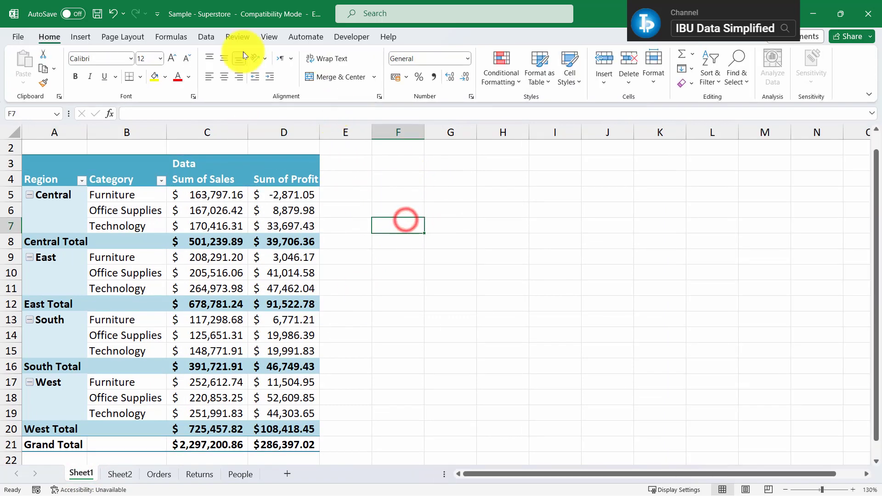
pyautogui.click(80, 223)
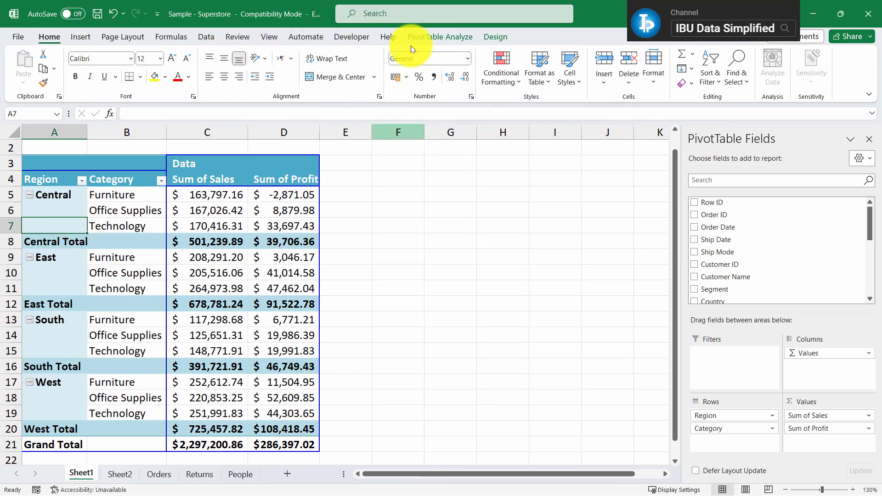
pyautogui.click(495, 37)
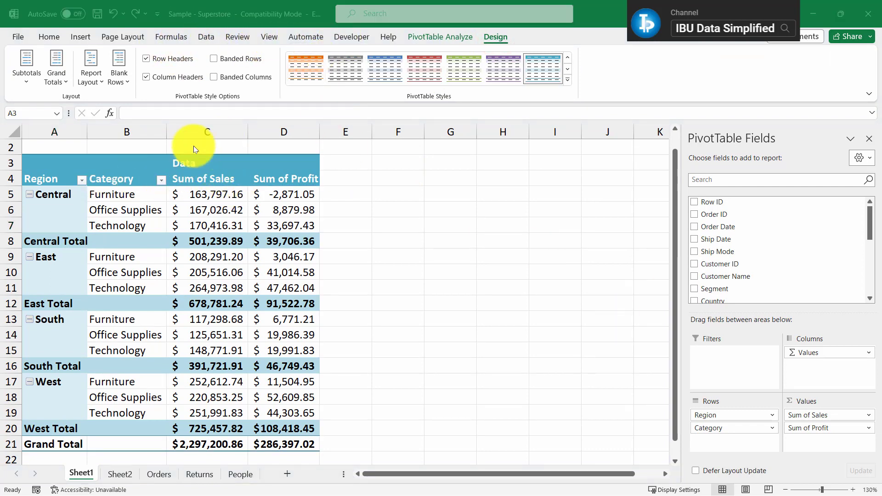
pyautogui.click(50, 37)
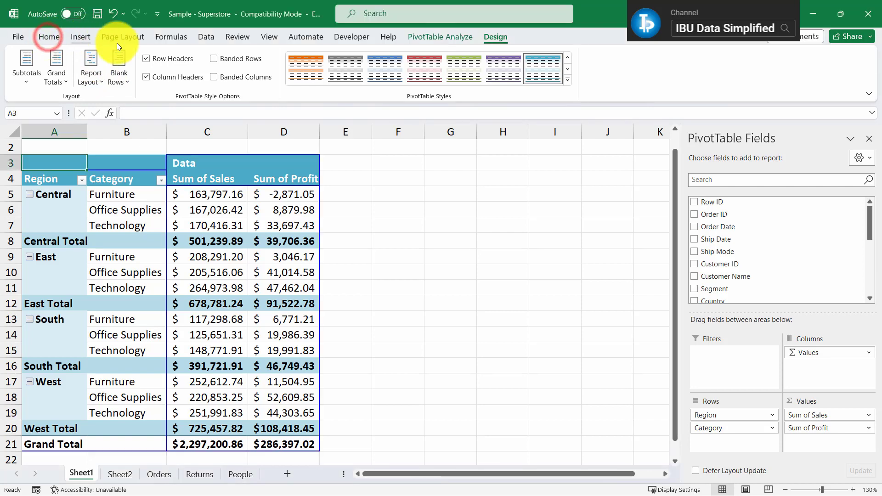
pyautogui.click(80, 37)
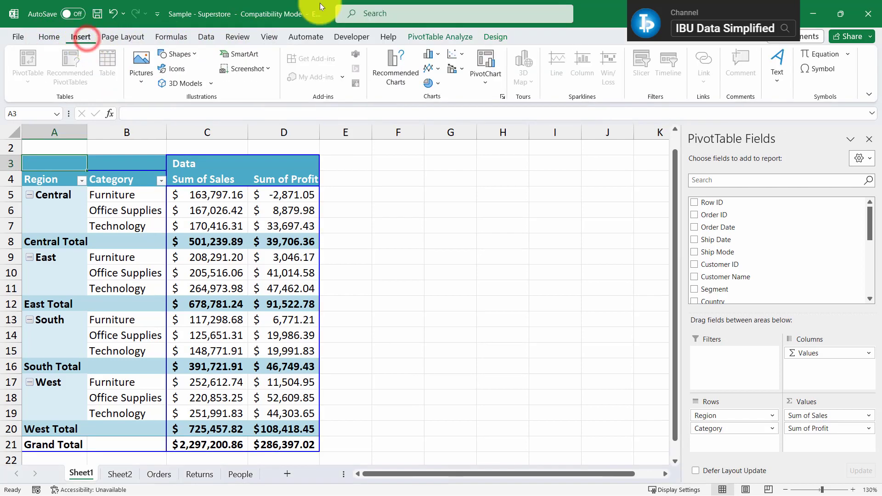
pyautogui.click(437, 55)
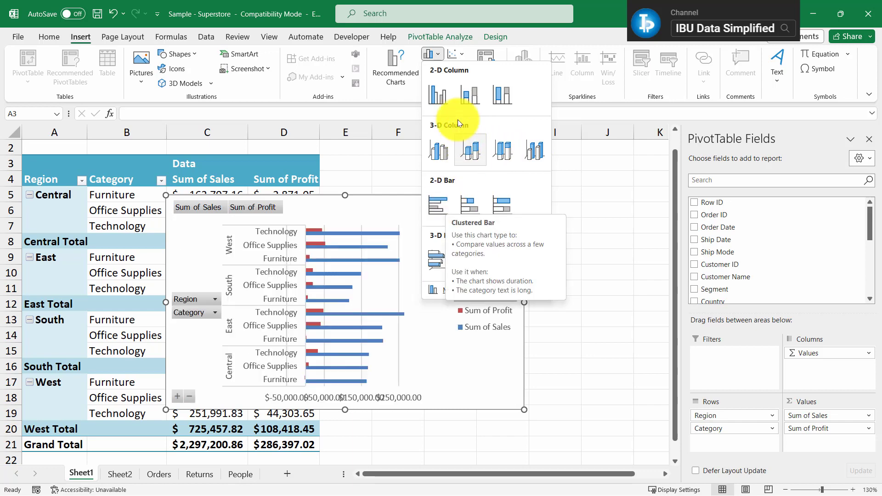
pyautogui.click(444, 94)
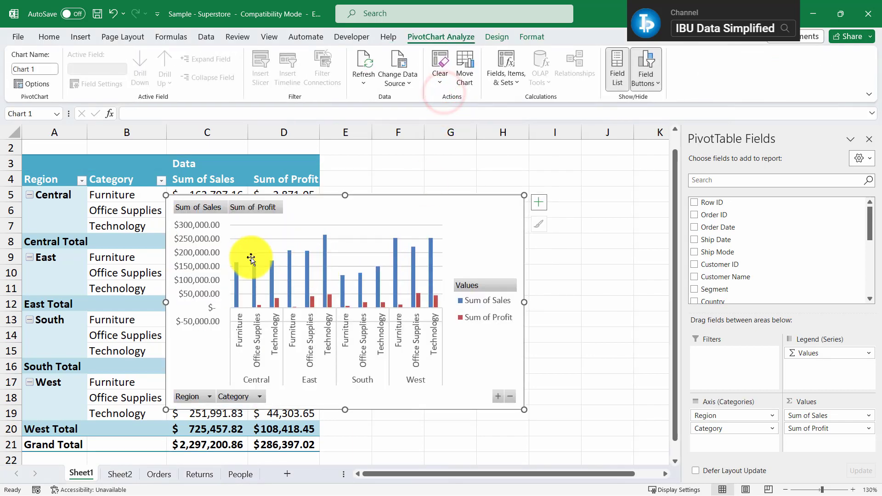
# Move the pivot chart beside the pivot table and enlarge it to span about columns E to L and rows 3 to 21
pyautogui.scroll(-3, 247, 256)
pyautogui.moveTo(343, 181); pyautogui.dragTo(425, 165)
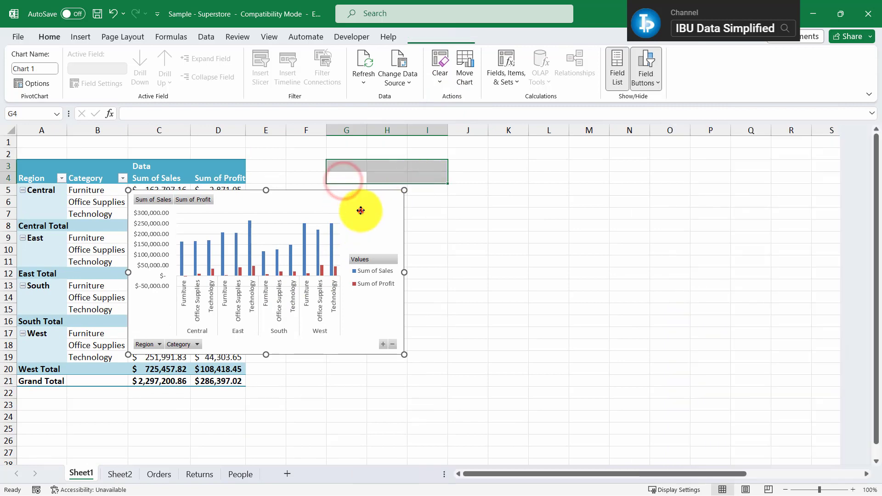
pyautogui.click(360, 210)
pyautogui.moveTo(354, 204); pyautogui.dragTo(474, 175)
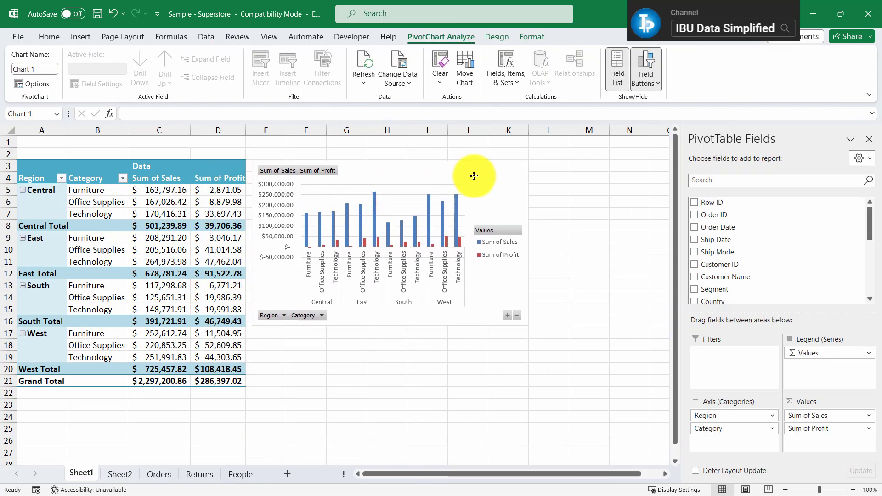
pyautogui.moveTo(529, 325); pyautogui.dragTo(565, 386)
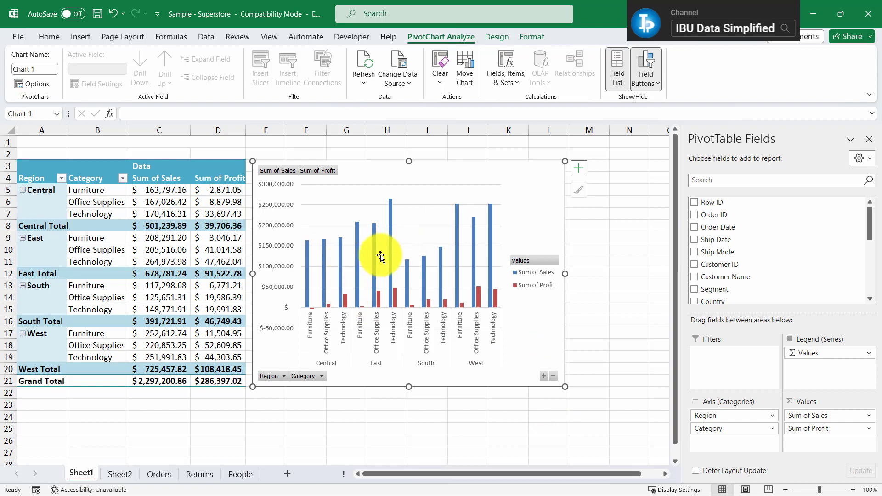
pyautogui.scroll(1, 379, 260)
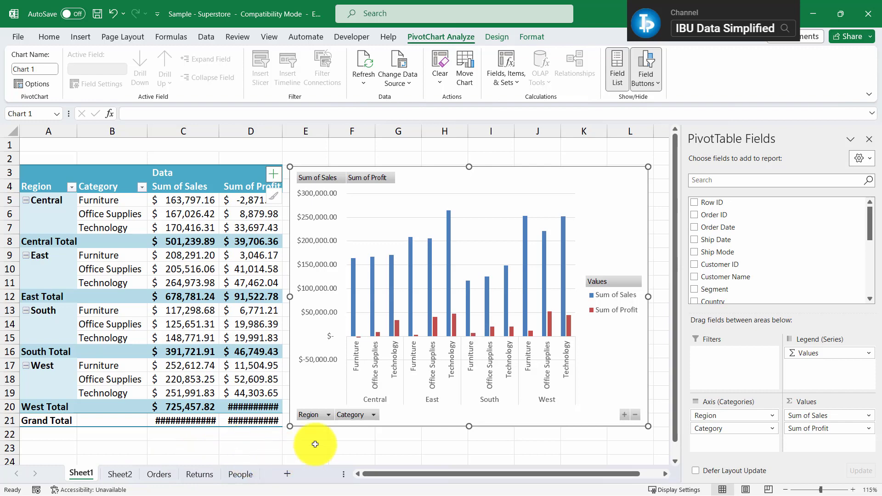
pyautogui.click(430, 173)
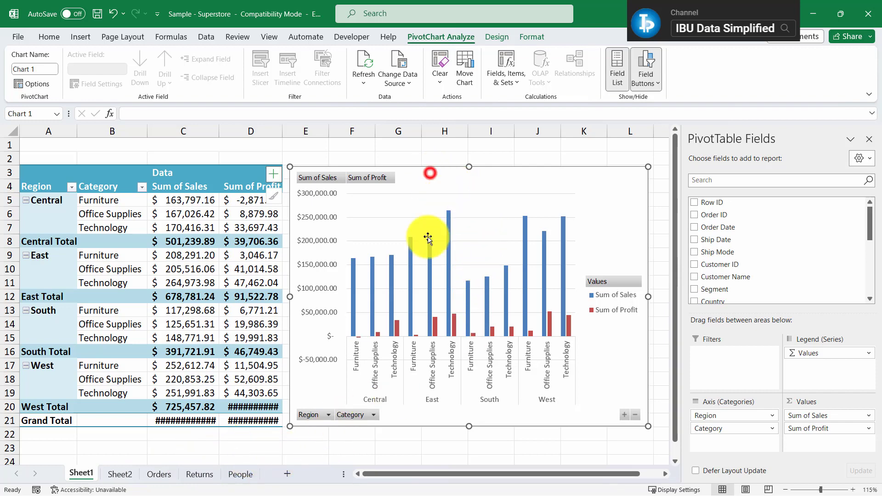
pyautogui.press('Escape')
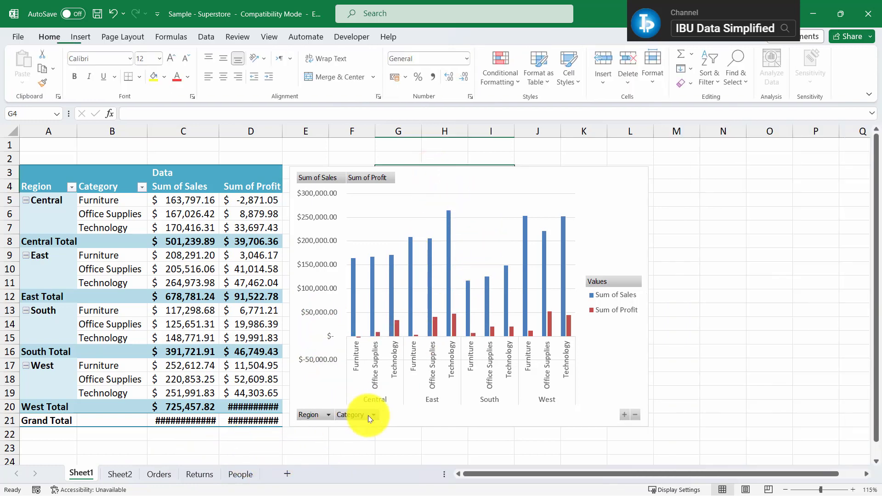
pyautogui.click(483, 471)
pyautogui.keyDown('ctrl'); pyautogui.scroll(1, 405, 349); pyautogui.keyUp('ctrl')
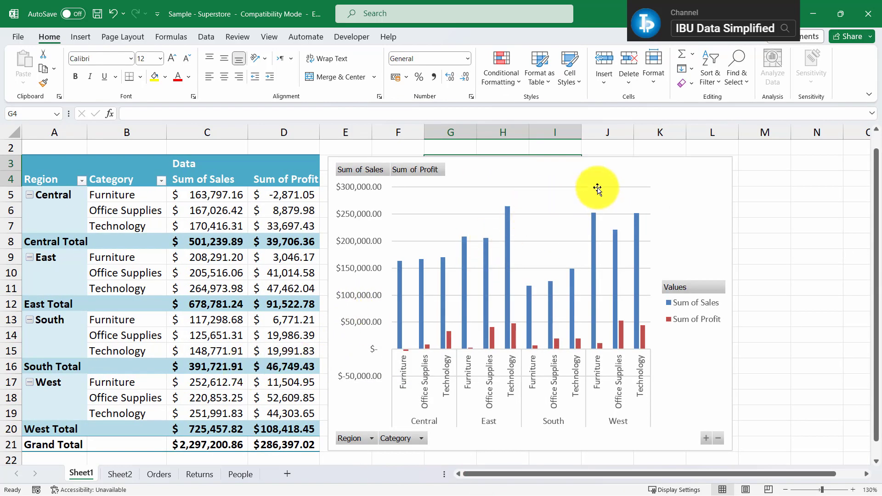
# Apply the light grey gradient theme shape style to the pivot chart's chart area
pyautogui.click(686, 202)
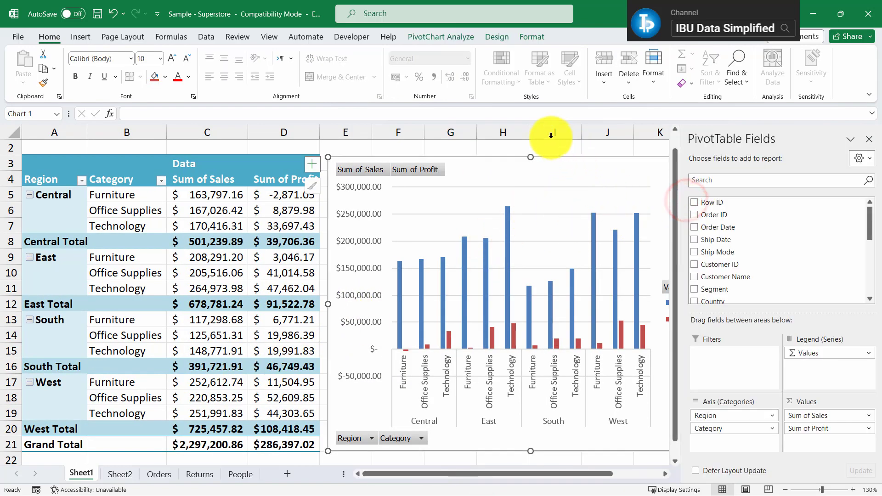
pyautogui.scroll(-1, 354, 199)
pyautogui.click(453, 36)
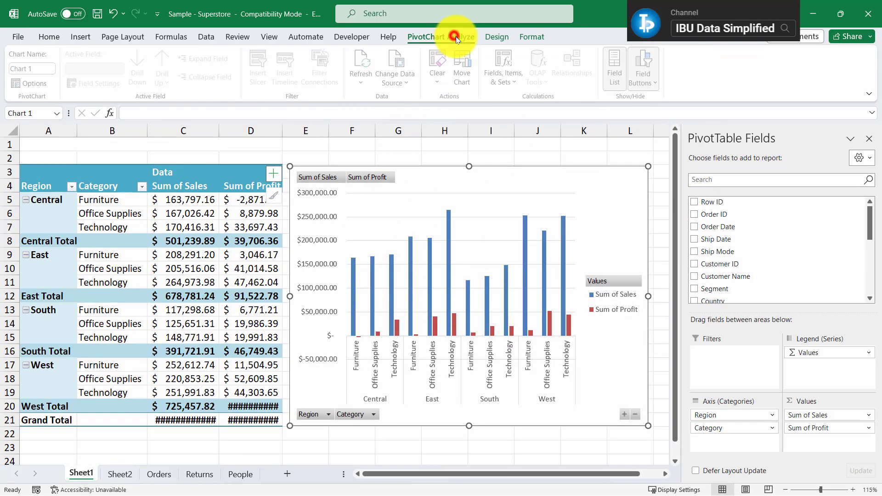
pyautogui.click(494, 35)
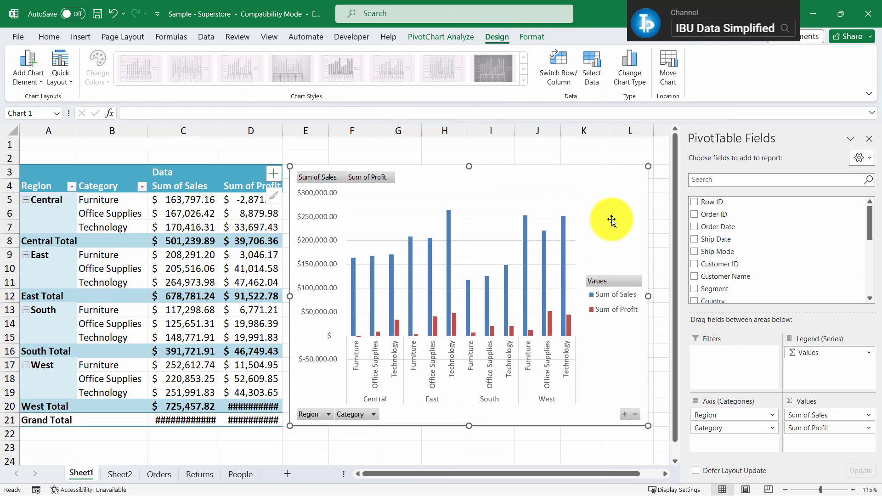
pyautogui.click(535, 38)
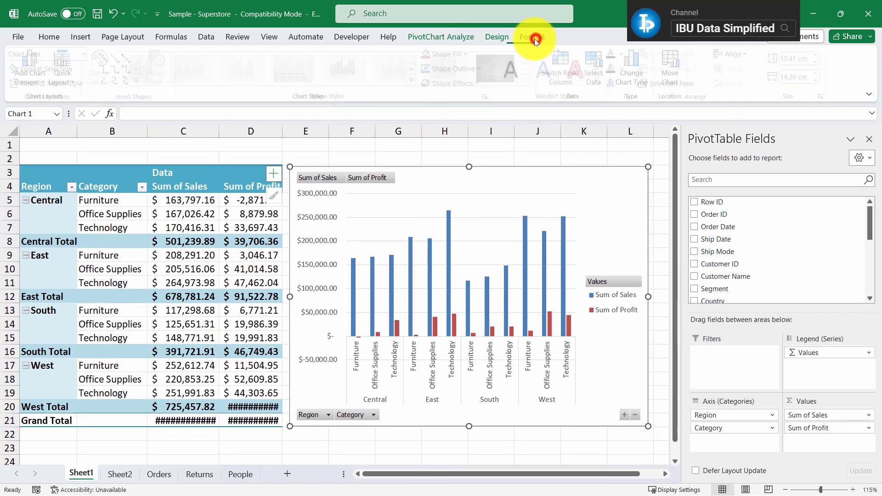
pyautogui.click(415, 82)
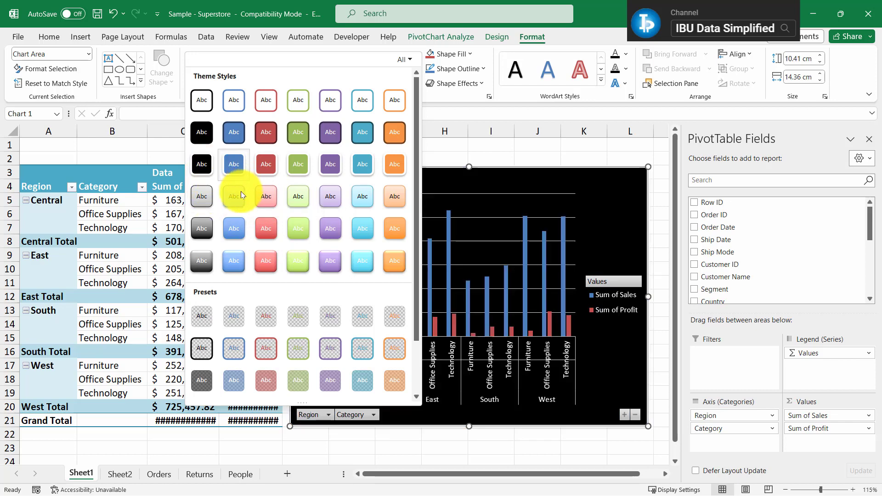
pyautogui.click(205, 196)
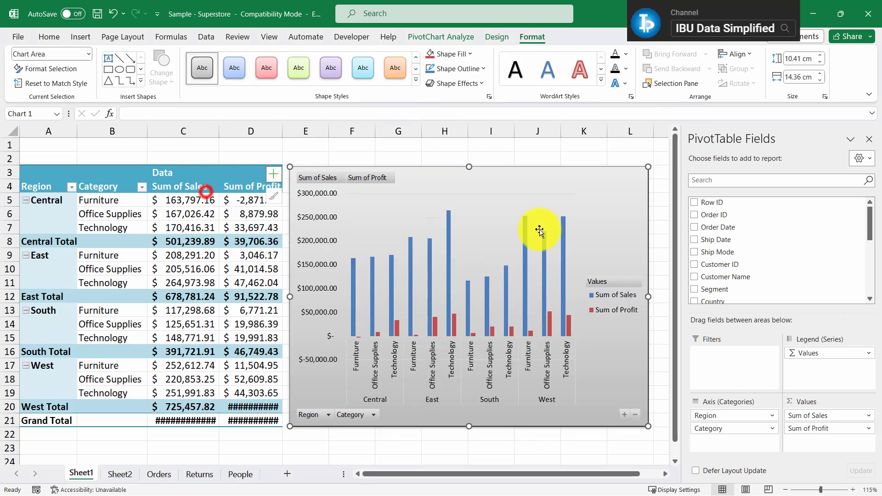
# Widen the Sum of Sales columns in the pivot chart by setting the series gap width to 58%
pyautogui.click(563, 232)
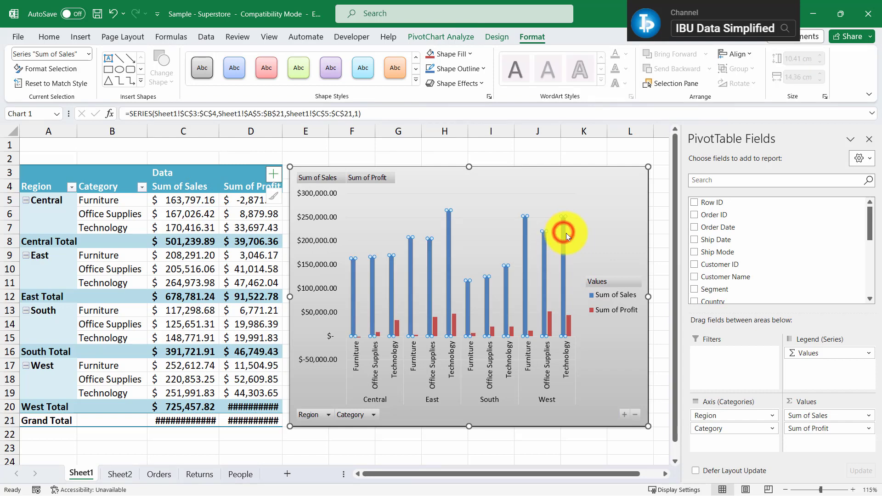
pyautogui.rightClick(563, 241)
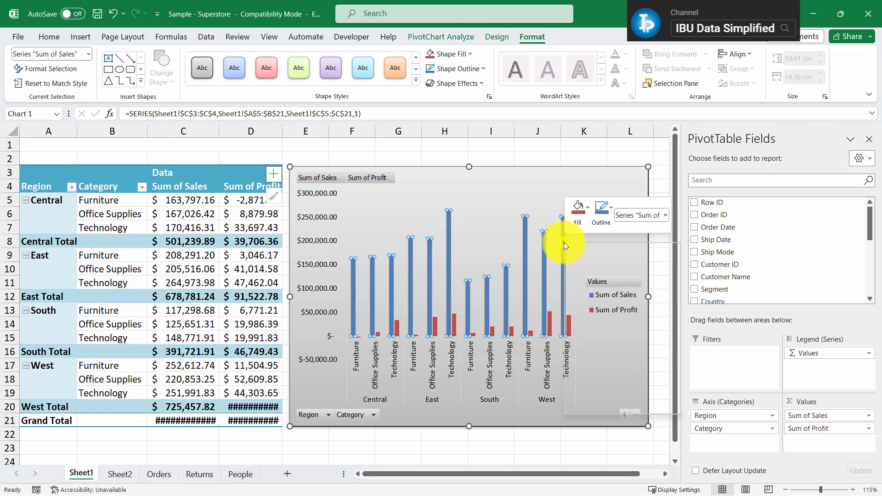
pyautogui.click(614, 406)
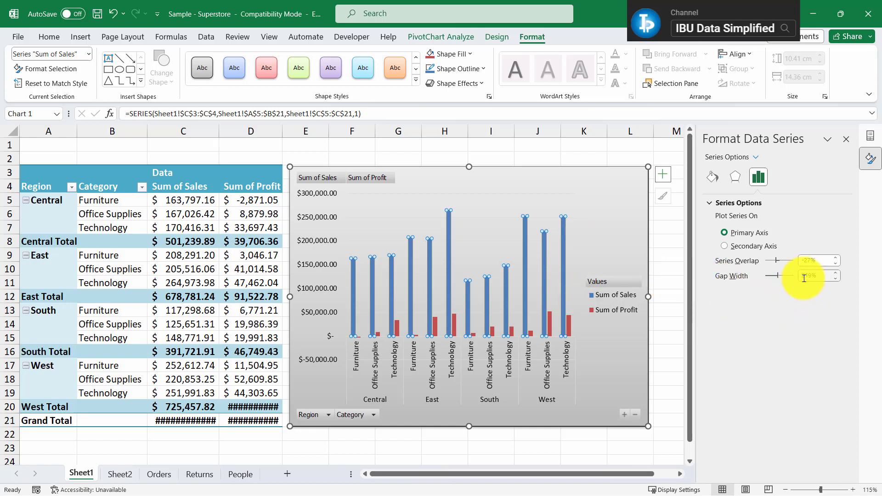
pyautogui.click(771, 275)
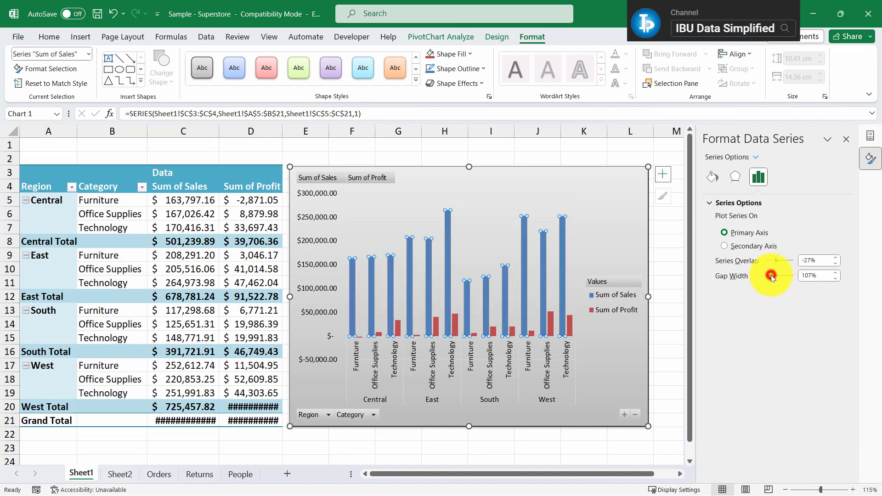
pyautogui.moveTo(770, 274); pyautogui.dragTo(768, 275)
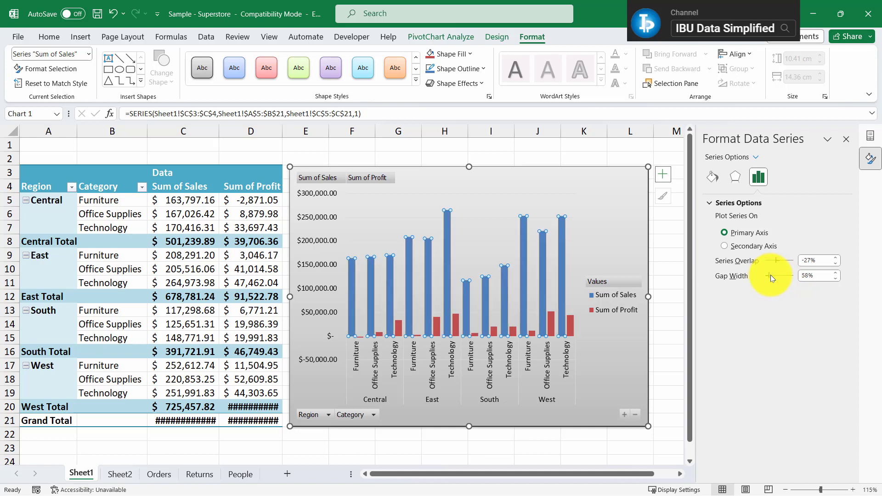
# Fill the Sum of Sales columns with solid standard yellow and deselect the chart
pyautogui.click(713, 177)
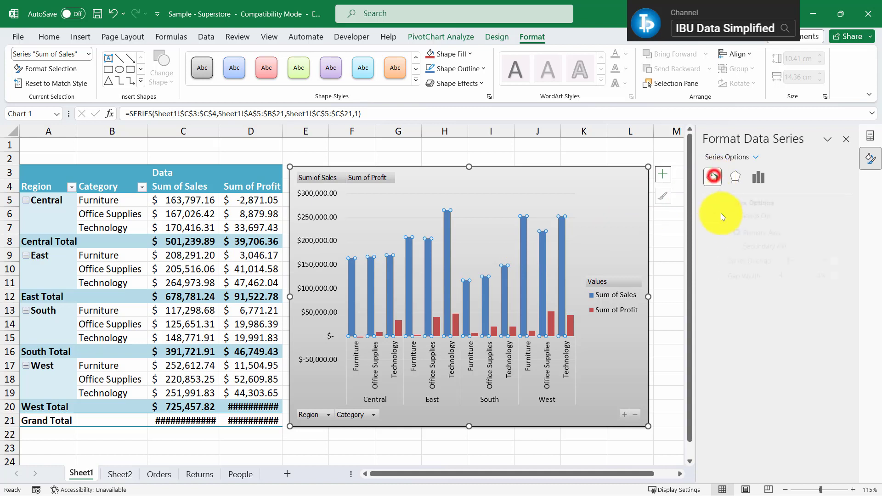
pyautogui.click(719, 204)
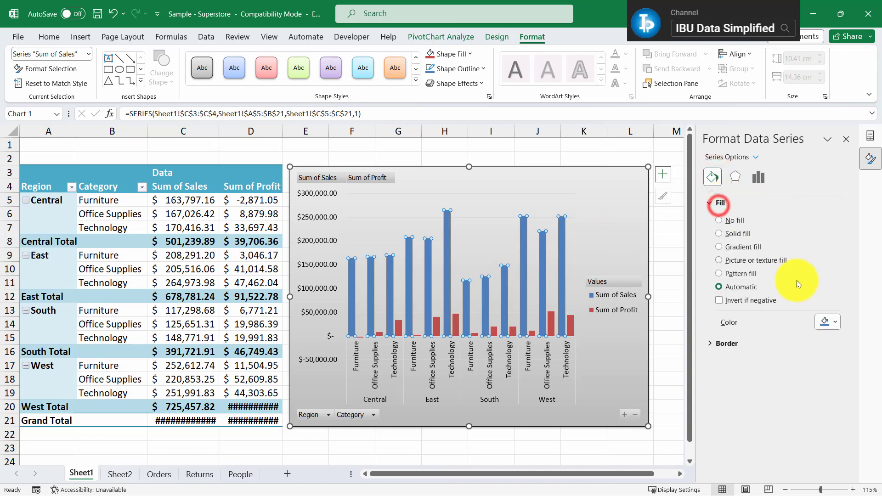
pyautogui.click(825, 321)
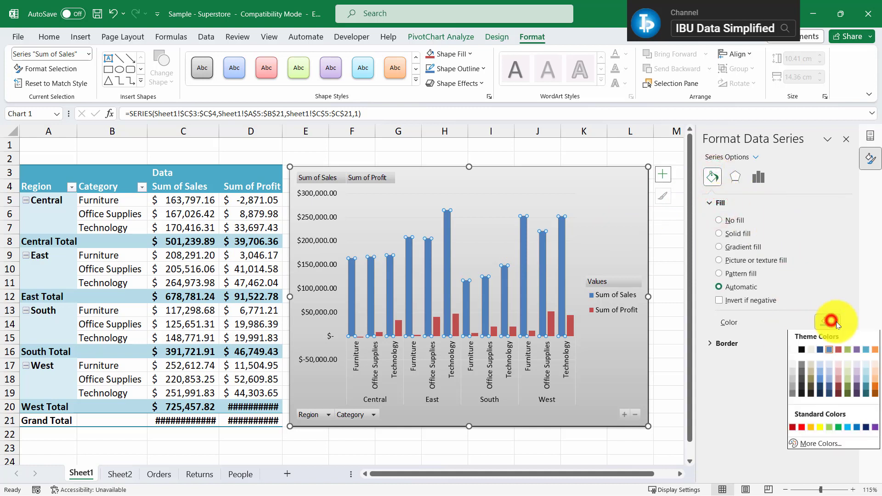
pyautogui.click(820, 430)
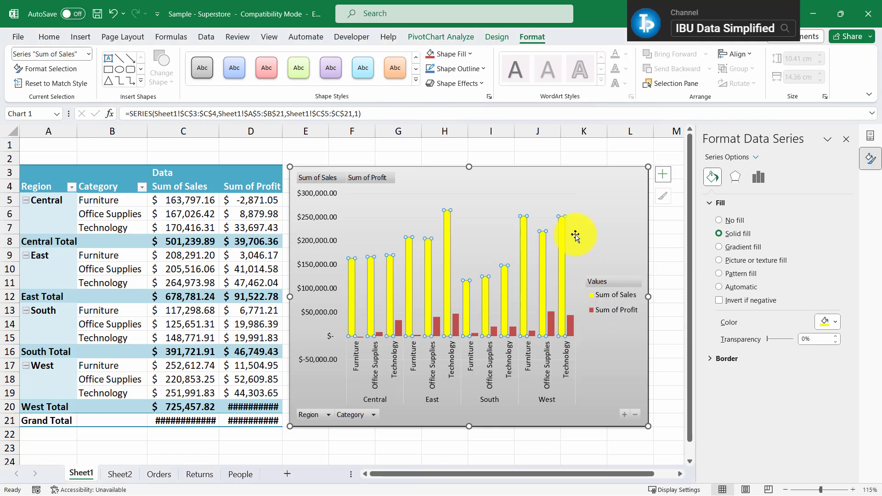
pyautogui.click(316, 448)
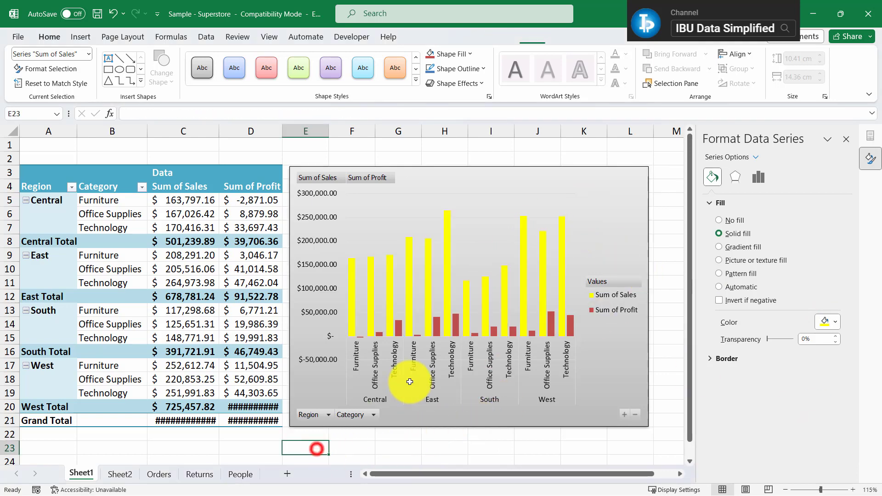
# Inspect the formatting options of the pivot chart's horizontal category axis and vertical value axis
pyautogui.click(393, 361)
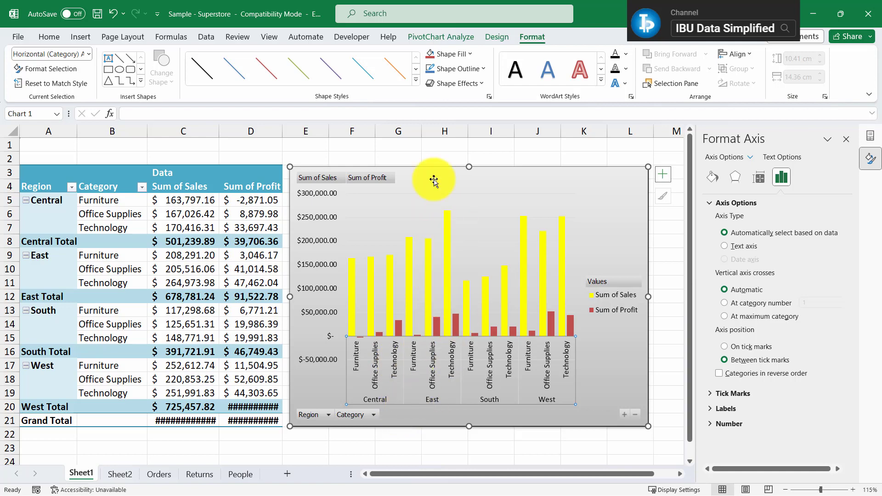
pyautogui.click(316, 197)
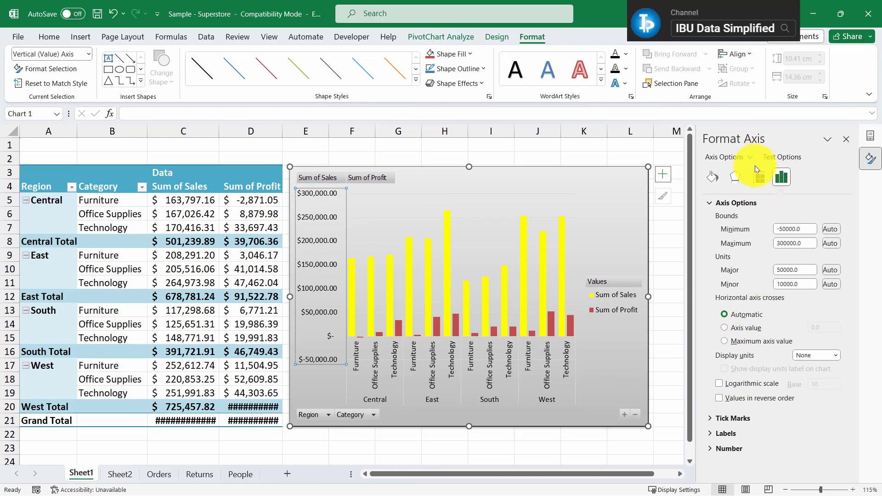
pyautogui.click(840, 139)
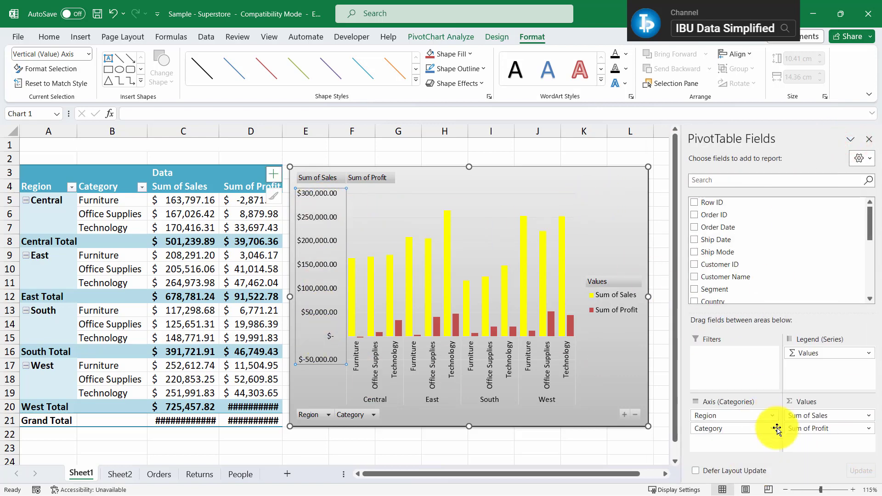
# Give the Sum of Sales value field the custom number format "#,##0, K" to show sales in thousands
pyautogui.click(833, 416)
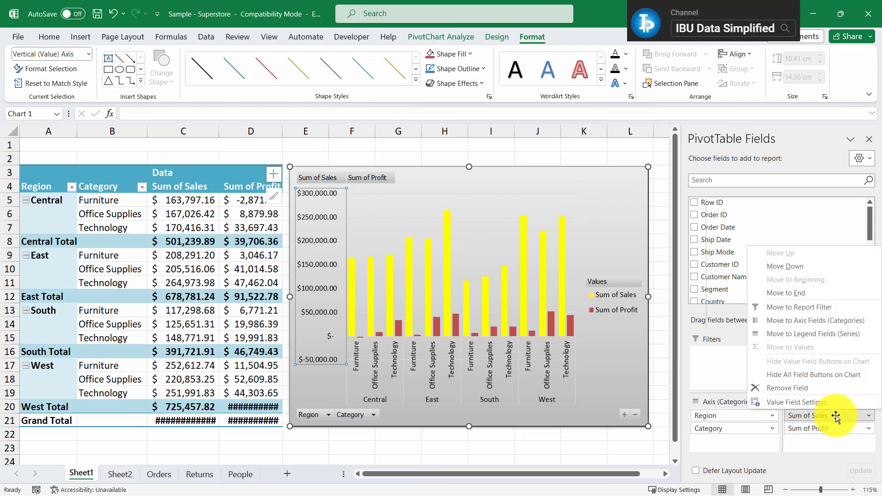
pyautogui.click(836, 415)
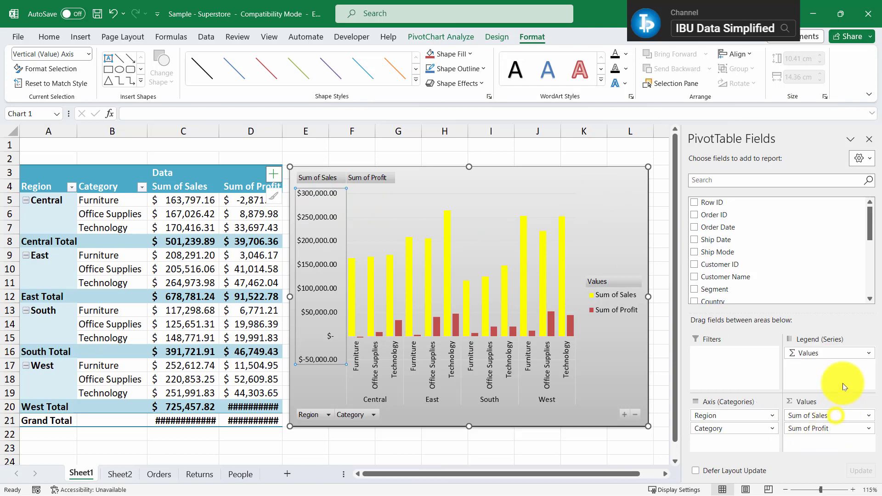
pyautogui.click(868, 415)
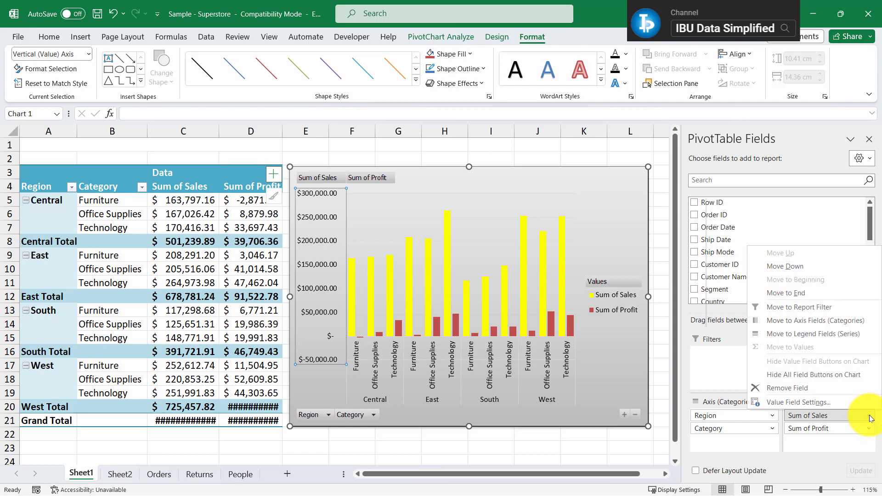
pyautogui.click(795, 402)
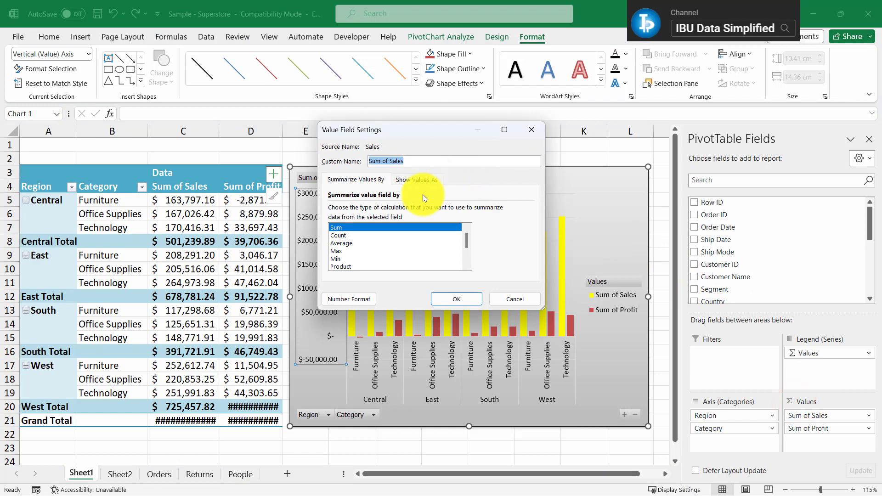
pyautogui.moveTo(420, 126); pyautogui.dragTo(715, 125)
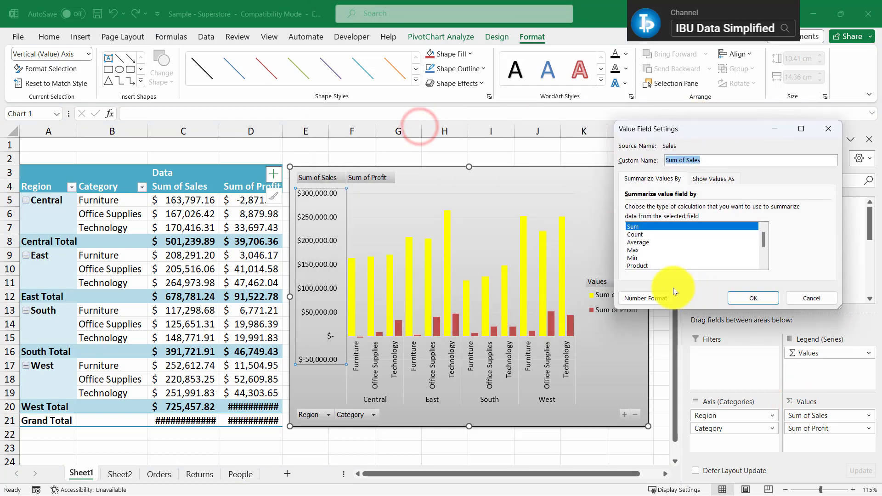
pyautogui.click(654, 299)
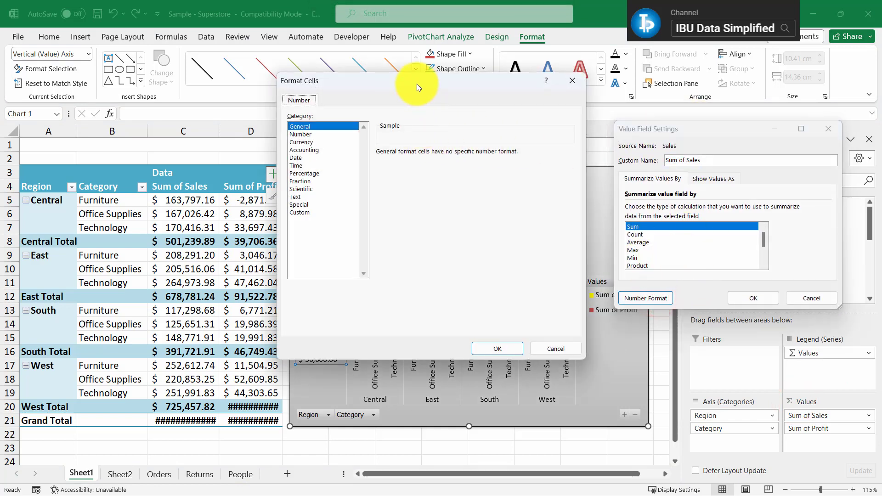
pyautogui.moveTo(417, 85); pyautogui.dragTo(588, 140)
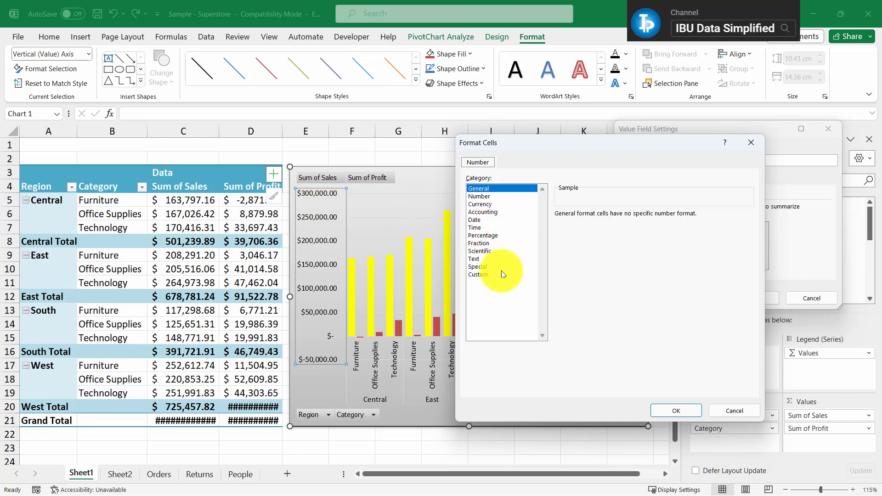
pyautogui.click(479, 276)
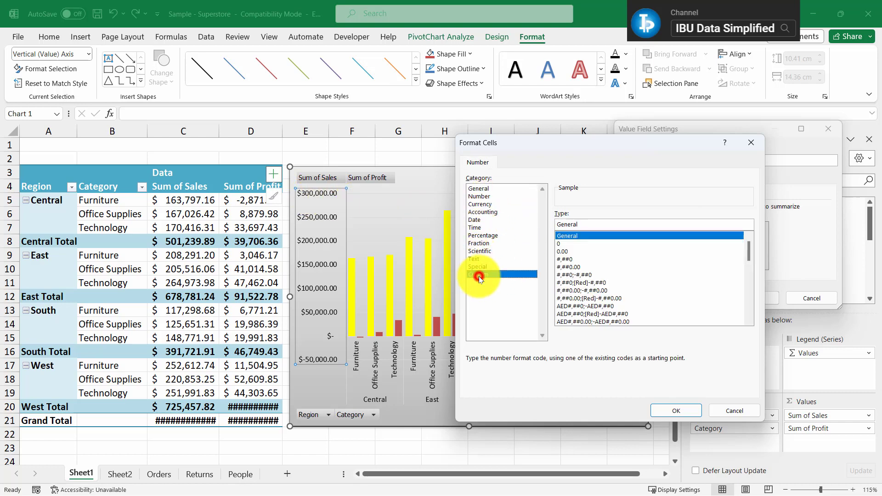
pyautogui.click(569, 259)
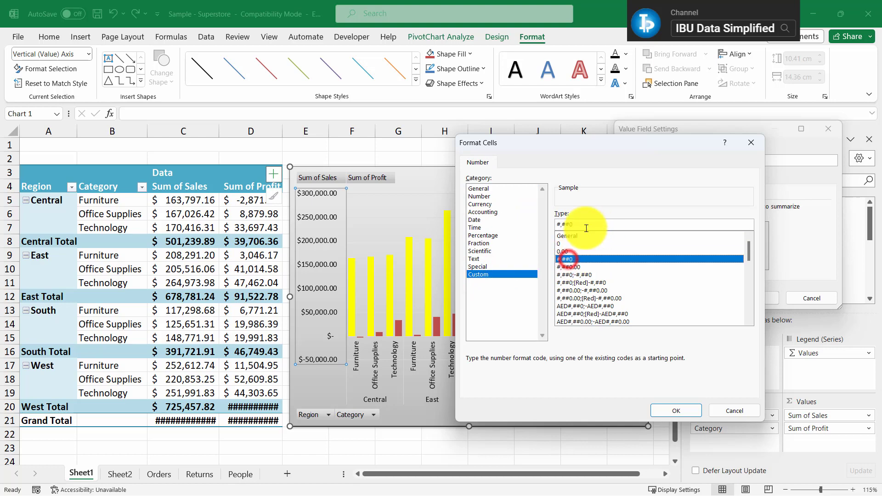
pyautogui.click(584, 226)
pyautogui.write(', K')
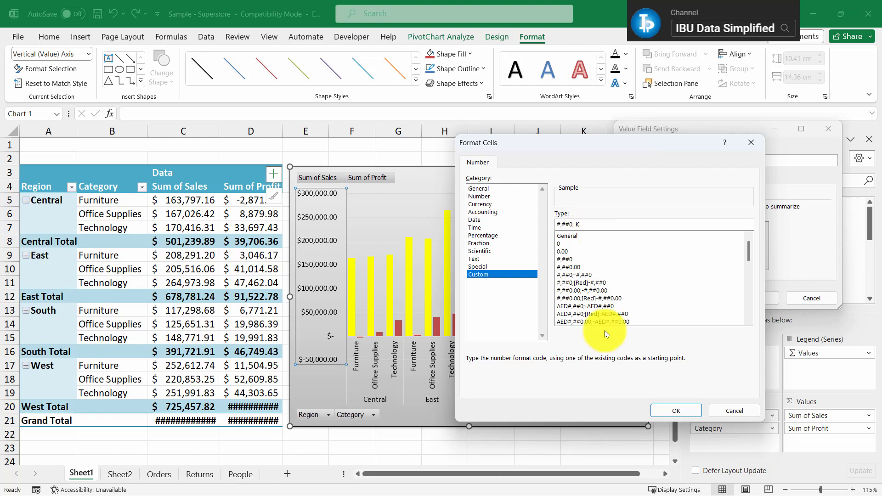
pyautogui.click(674, 411)
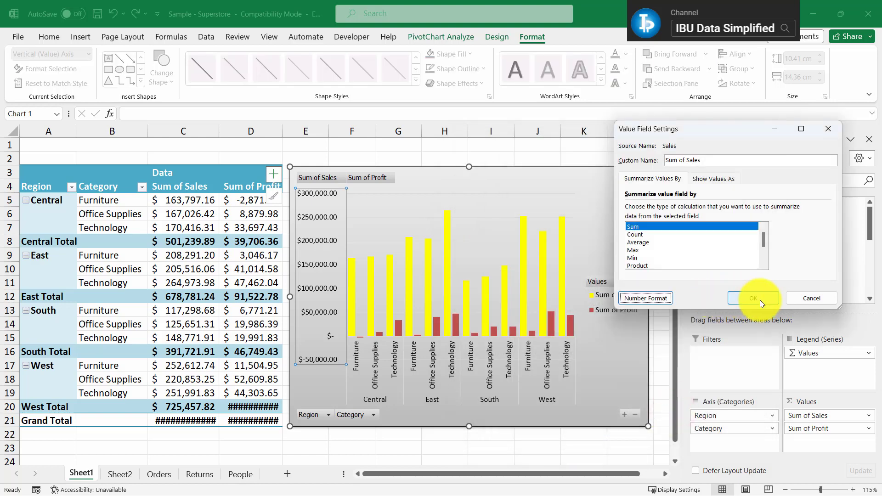
pyautogui.click(759, 300)
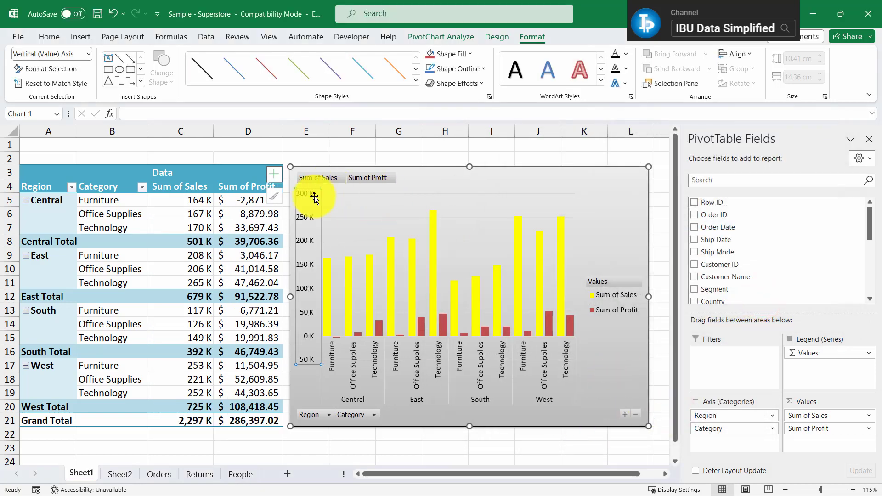